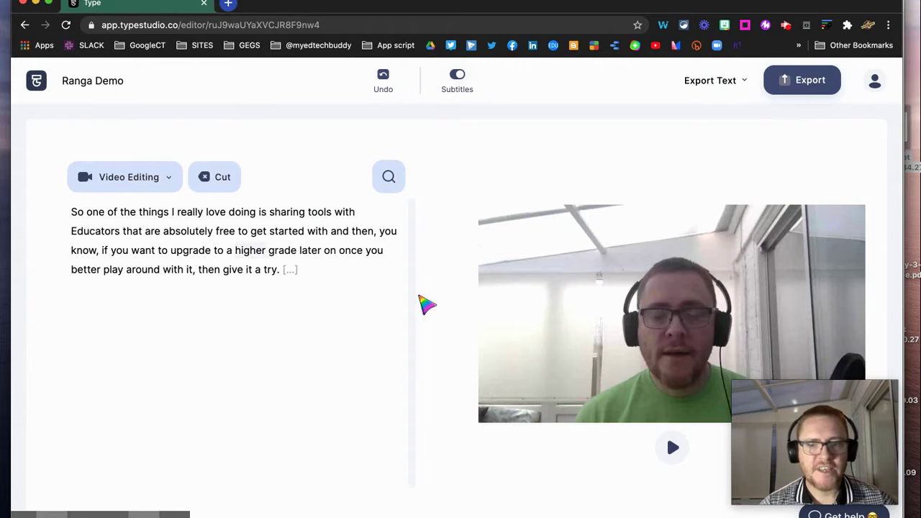
# Step: Play the video with subtitles and pause it at the word 'absolutely'
pyautogui.click(672, 451)
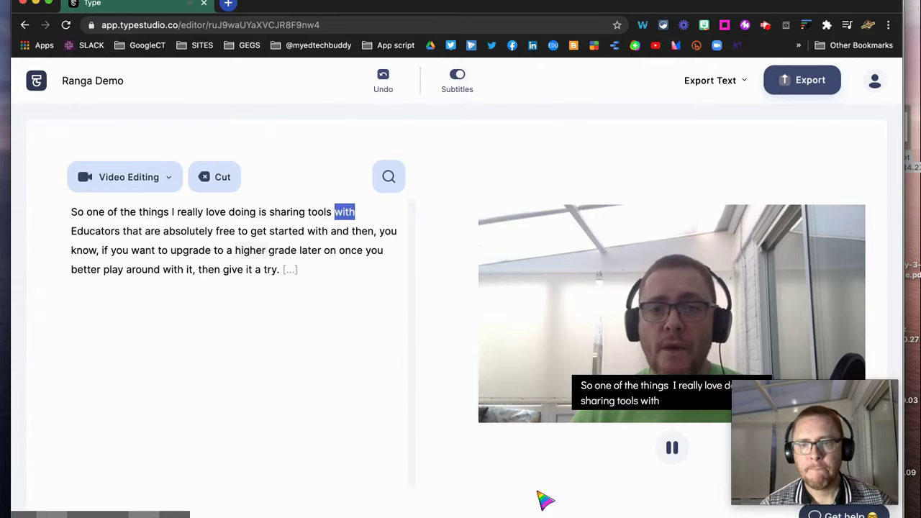
pyautogui.click(673, 449)
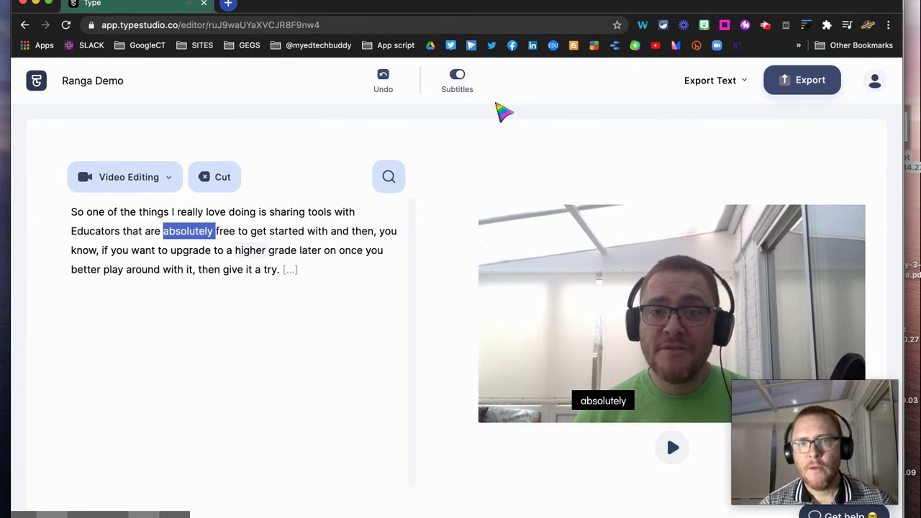
# Step: In the Subtitles panel, set the subtitle size to Small and the font to Roboto
pyautogui.click(457, 79)
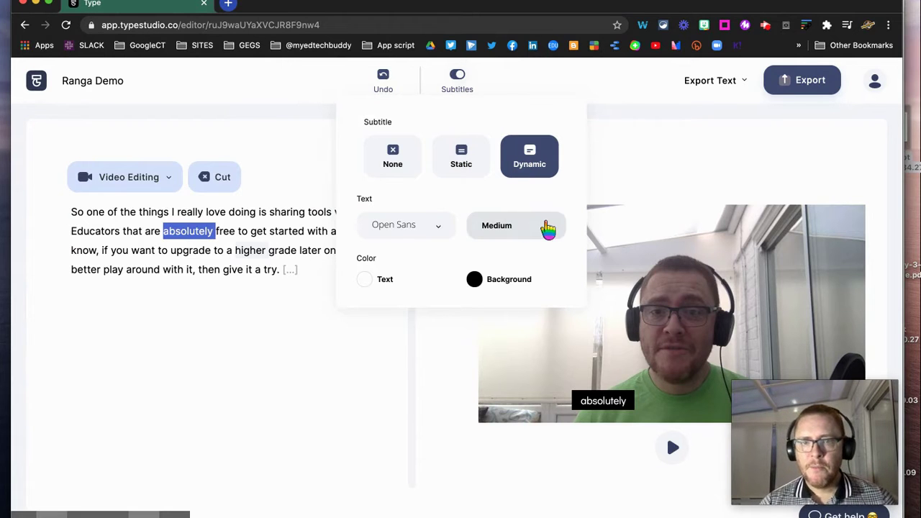
pyautogui.click(545, 227)
pyautogui.click(519, 318)
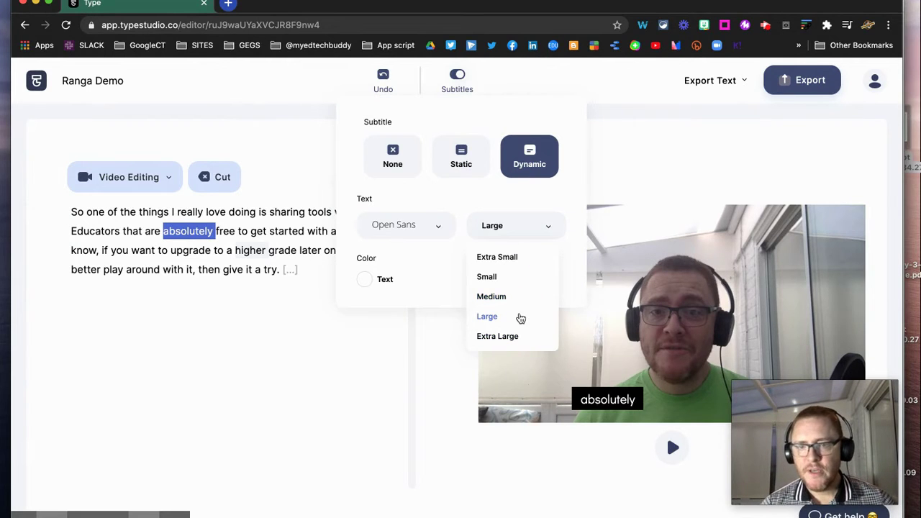
pyautogui.click(517, 340)
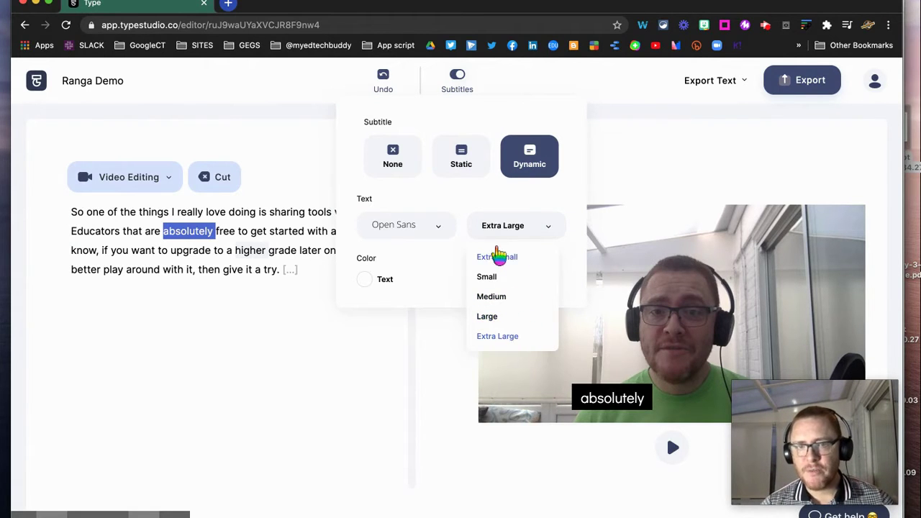
pyautogui.click(507, 257)
pyautogui.click(505, 276)
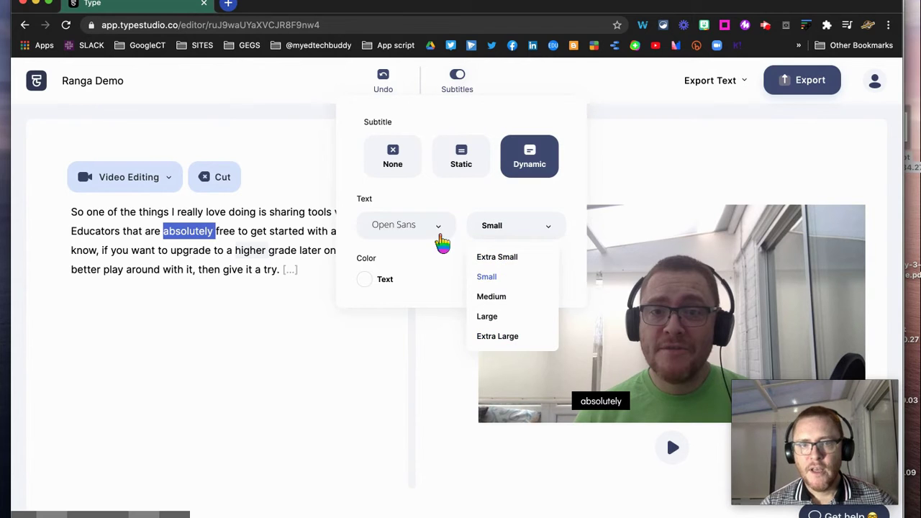
pyautogui.click(439, 229)
pyautogui.click(403, 320)
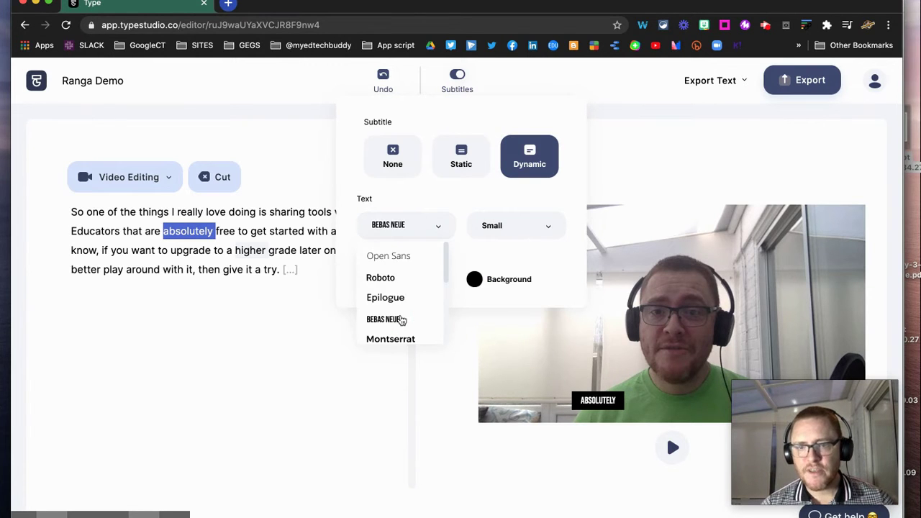
pyautogui.click(397, 276)
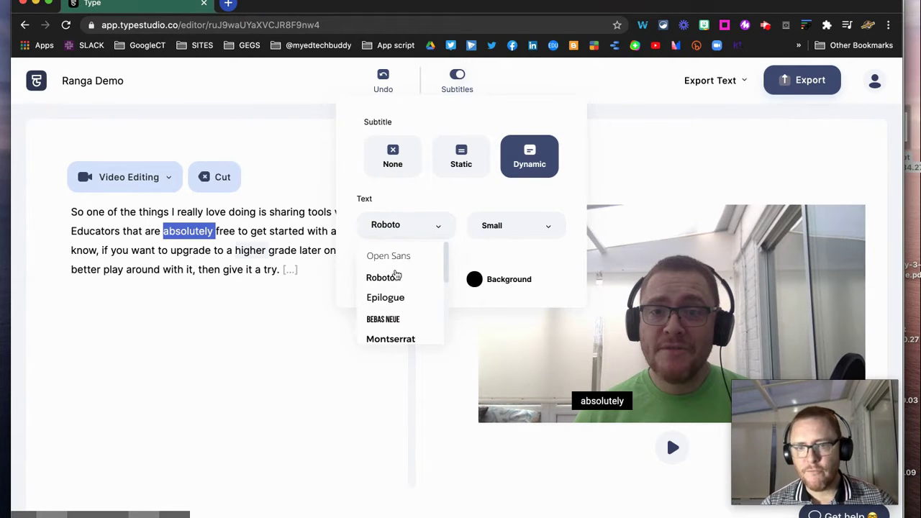
pyautogui.click(372, 384)
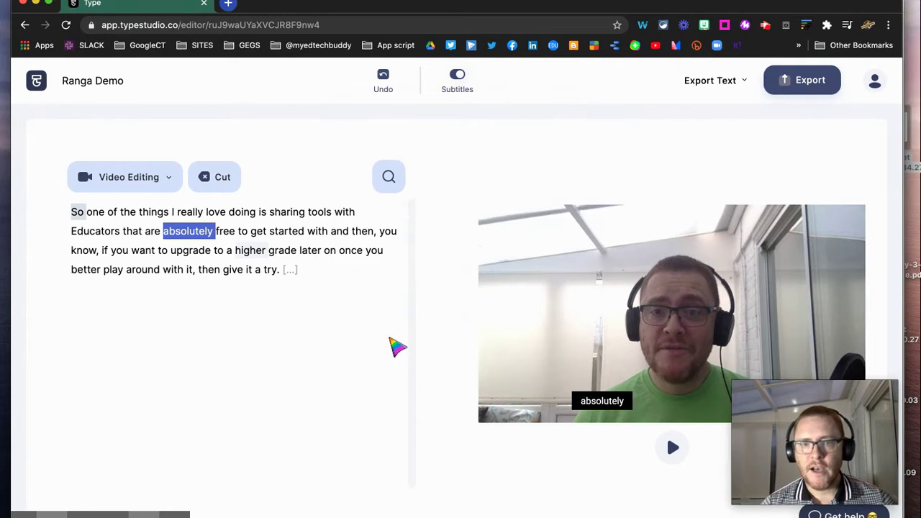
# Step: Change the subtitle background to the purple preset (156, 39, 176), leaving the text white
pyautogui.click(457, 80)
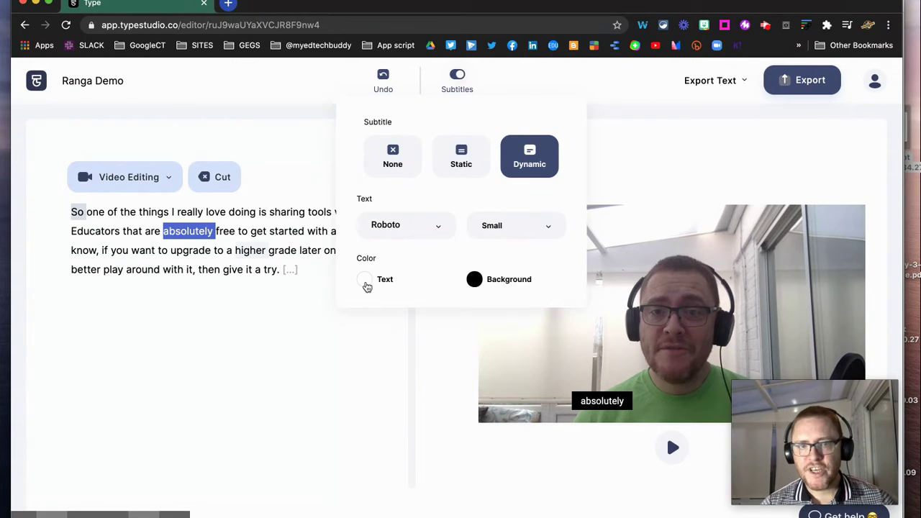
pyautogui.click(366, 281)
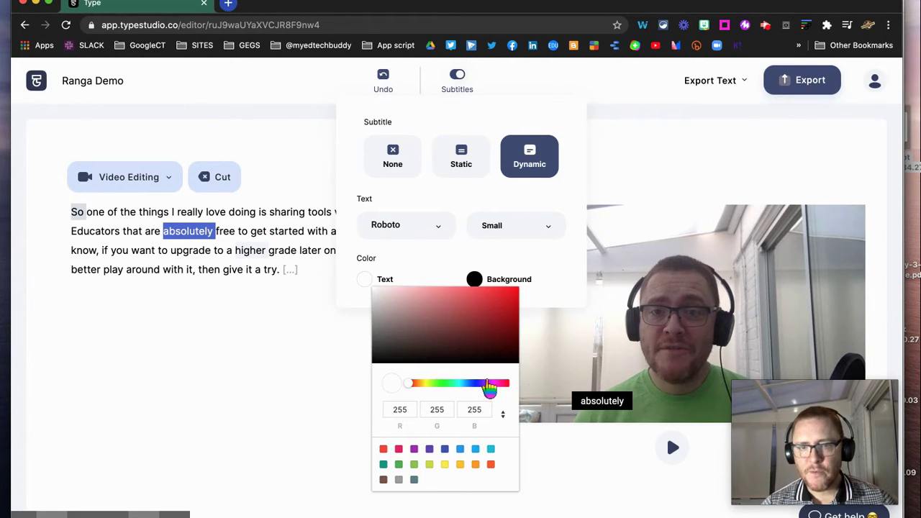
pyautogui.click(490, 384)
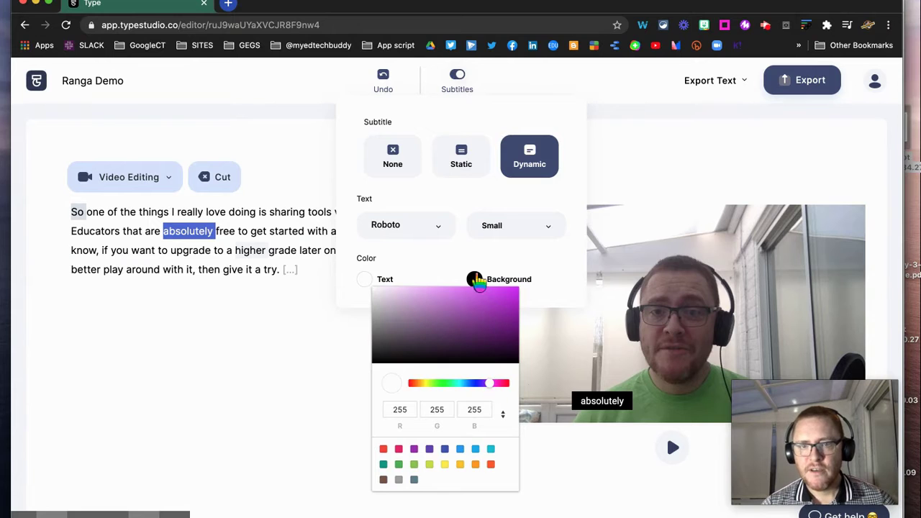
pyautogui.click(476, 280)
pyautogui.click(477, 280)
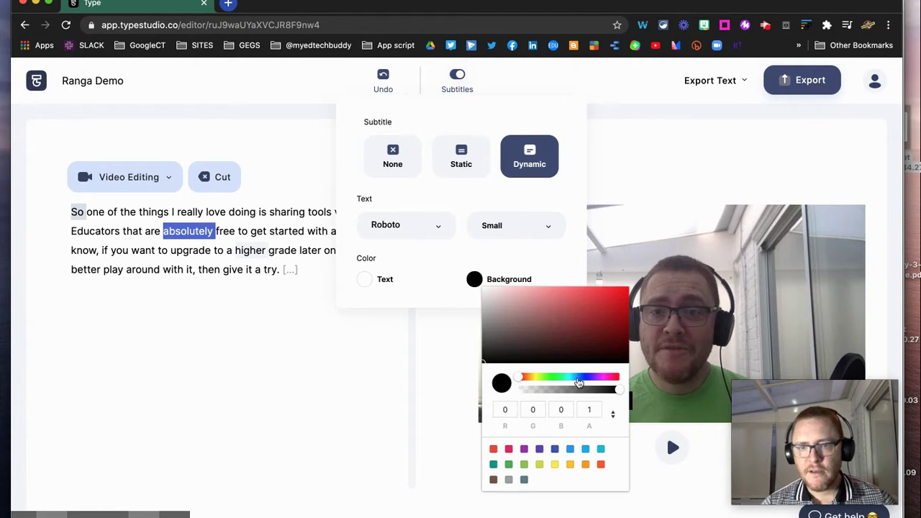
pyautogui.click(596, 377)
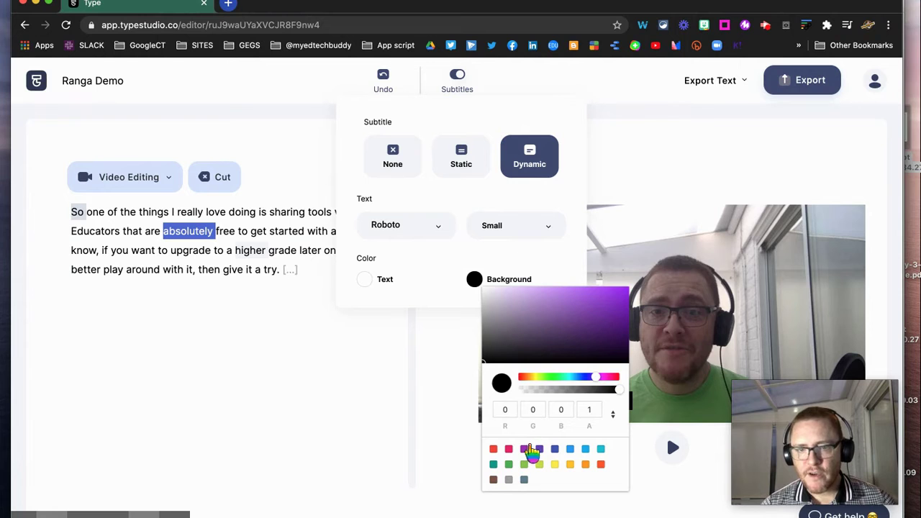
pyautogui.click(524, 449)
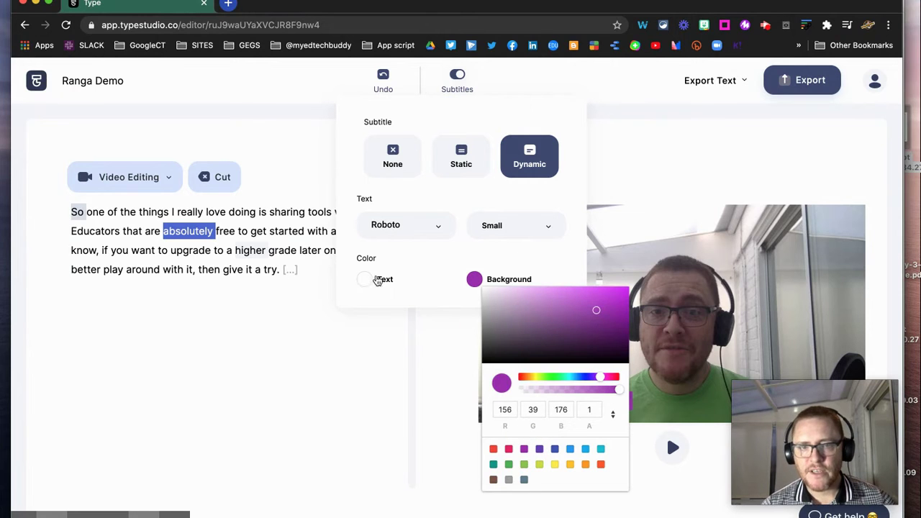
pyautogui.click(375, 281)
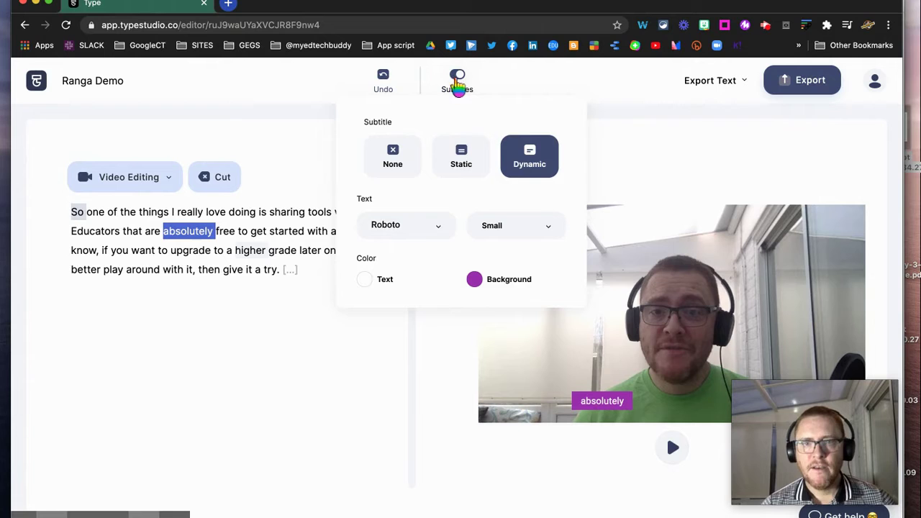
pyautogui.click(494, 82)
pyautogui.click(676, 452)
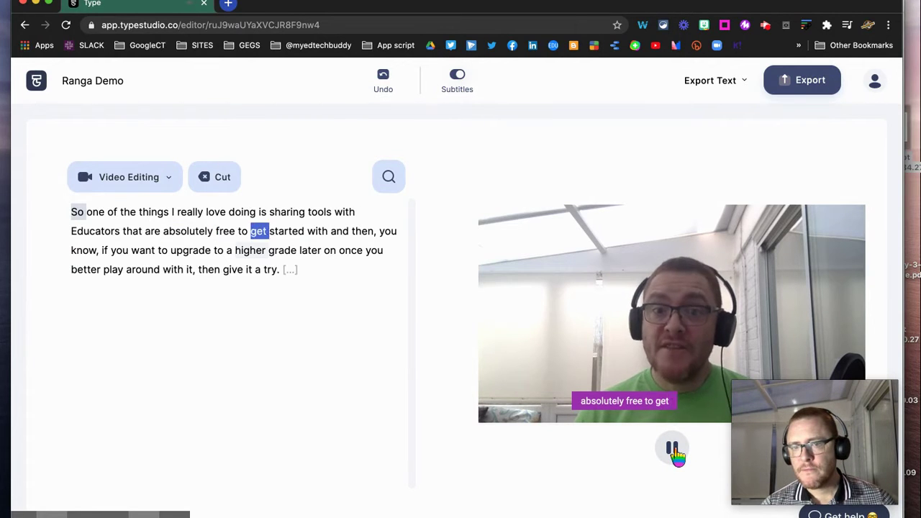
pyautogui.click(673, 450)
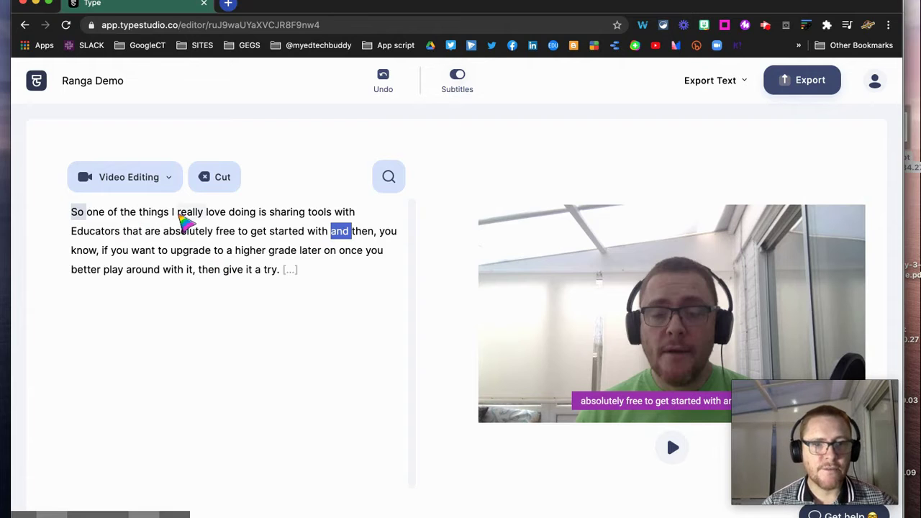
# Step: Cut the word 'really' and the opening phrase 'So one of the things' from the video
pyautogui.click(193, 214)
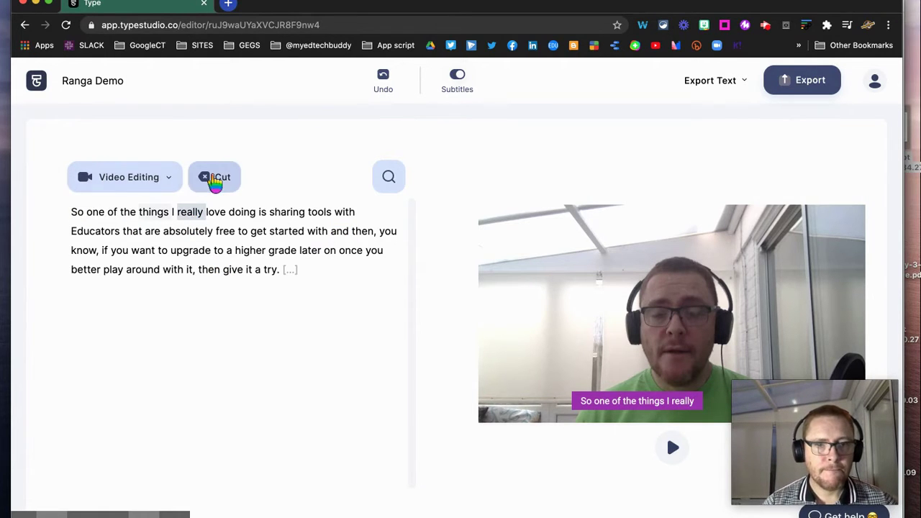
pyautogui.click(213, 179)
pyautogui.click(169, 213)
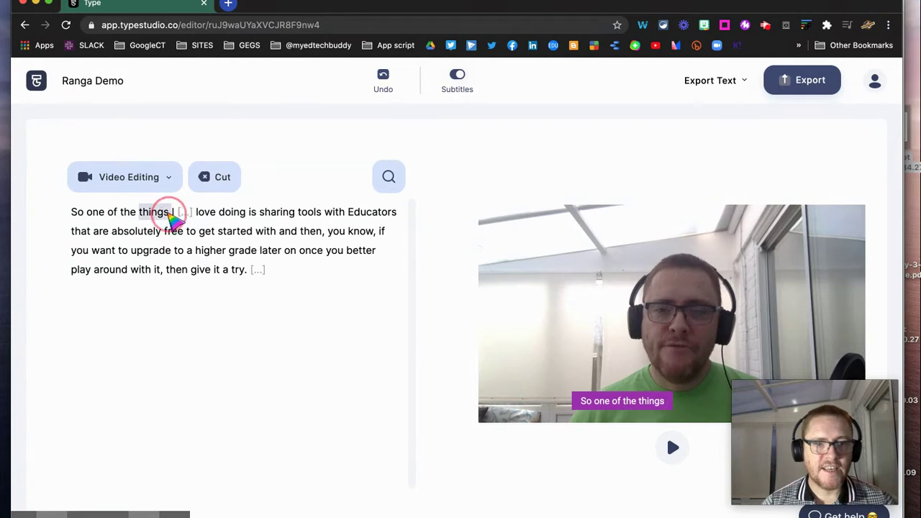
pyautogui.moveTo(173, 213); pyautogui.dragTo(75, 215)
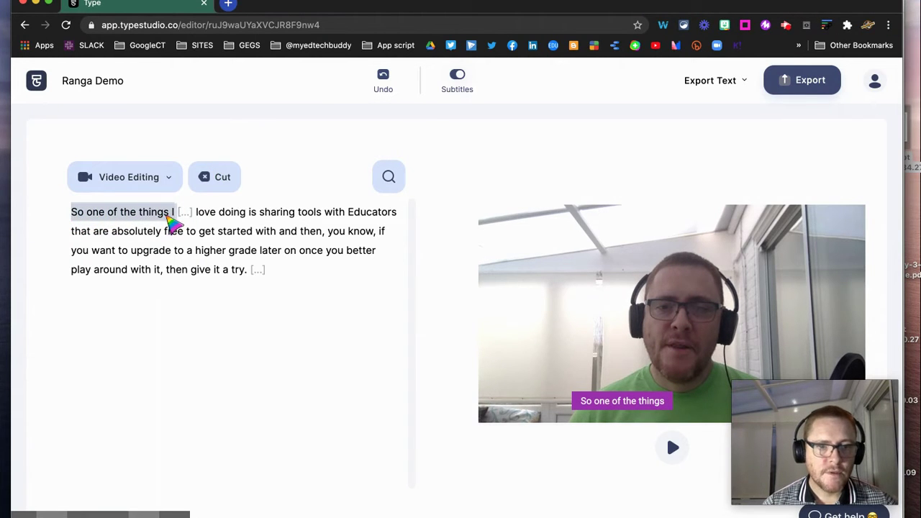
pyautogui.click(157, 281)
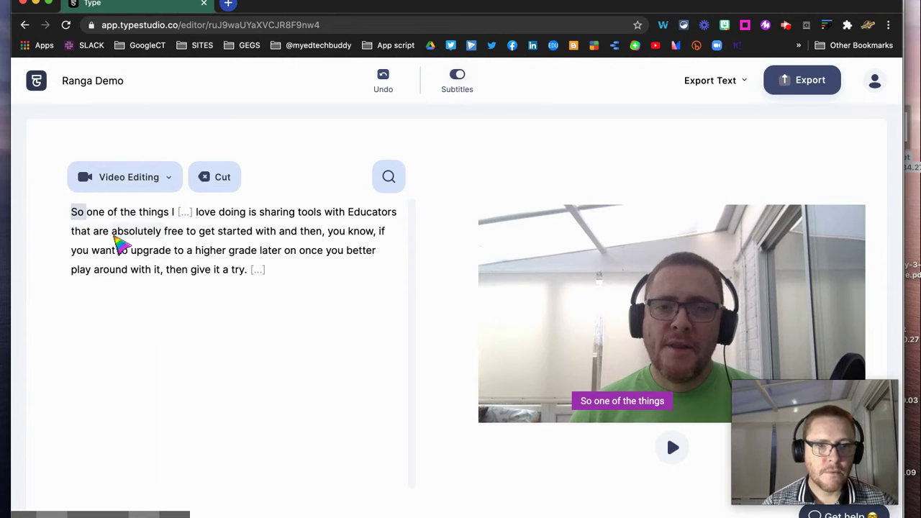
pyautogui.moveTo(75, 213); pyautogui.dragTo(174, 213)
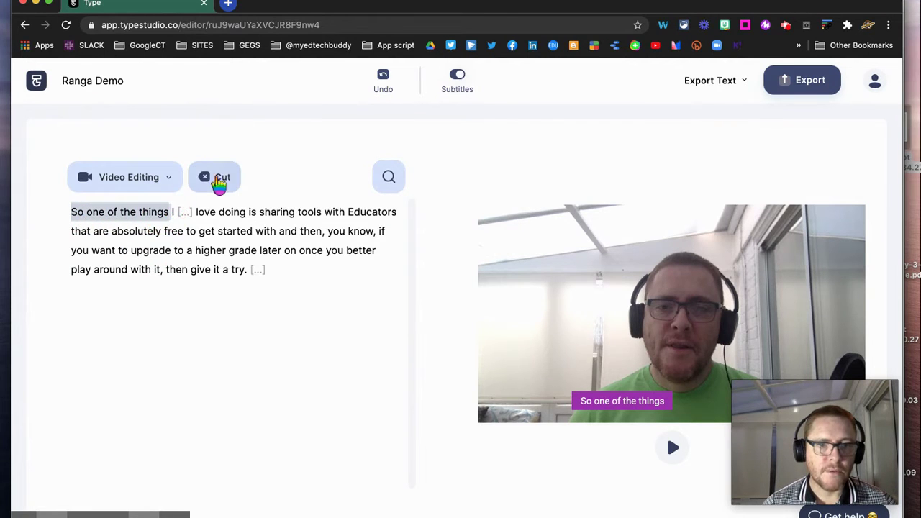
pyautogui.click(221, 180)
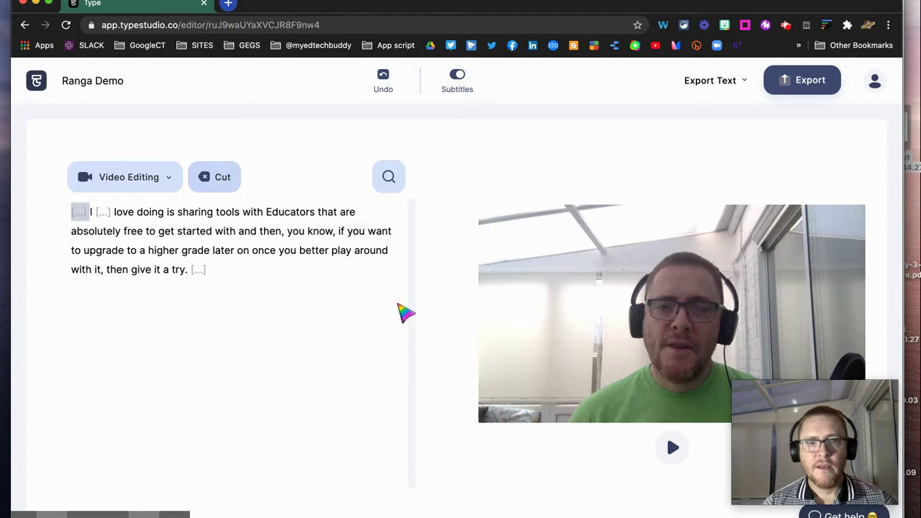
pyautogui.click(278, 349)
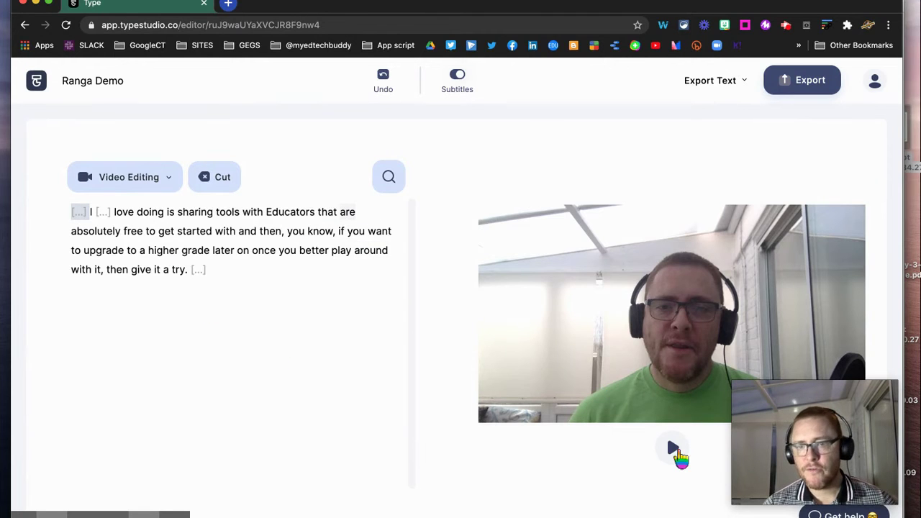
# Step: Preview the edit, cut the words 'doing is', and replay to check the caption
pyautogui.click(674, 450)
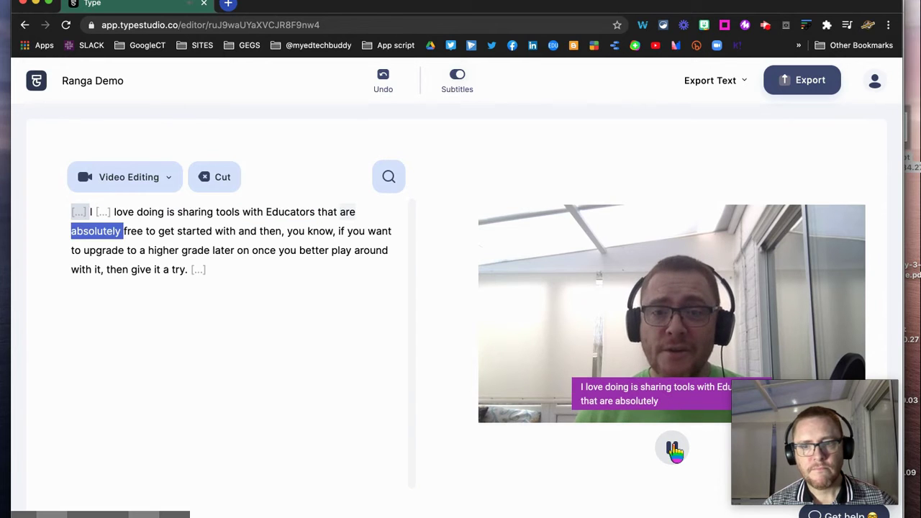
pyautogui.click(674, 450)
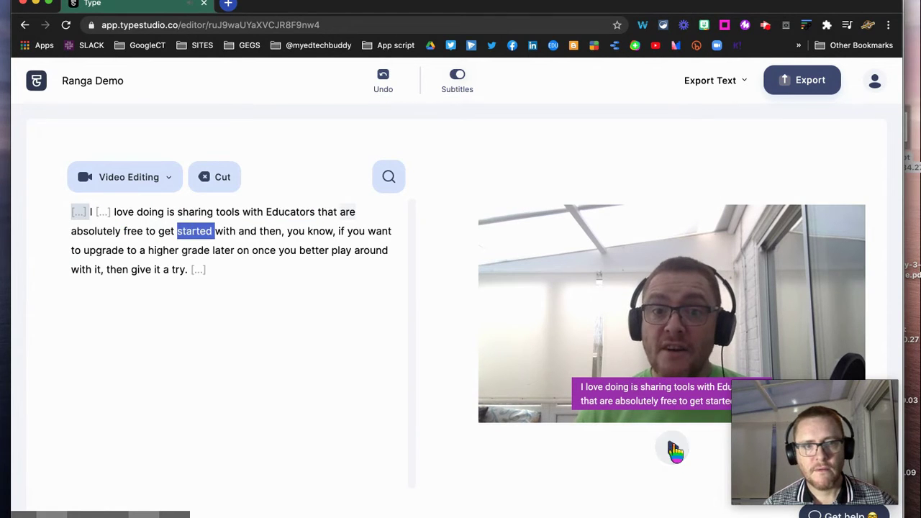
pyautogui.moveTo(142, 213); pyautogui.dragTo(176, 212)
pyautogui.click(223, 180)
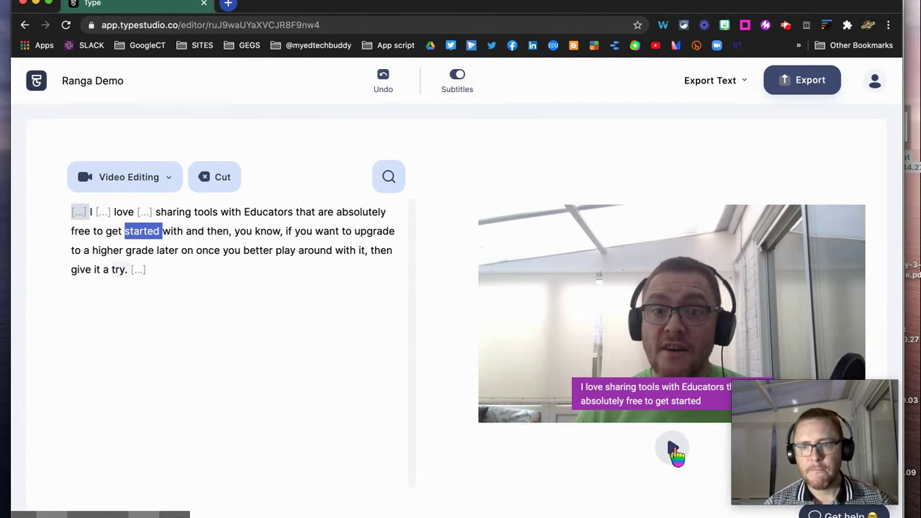
pyautogui.click(673, 448)
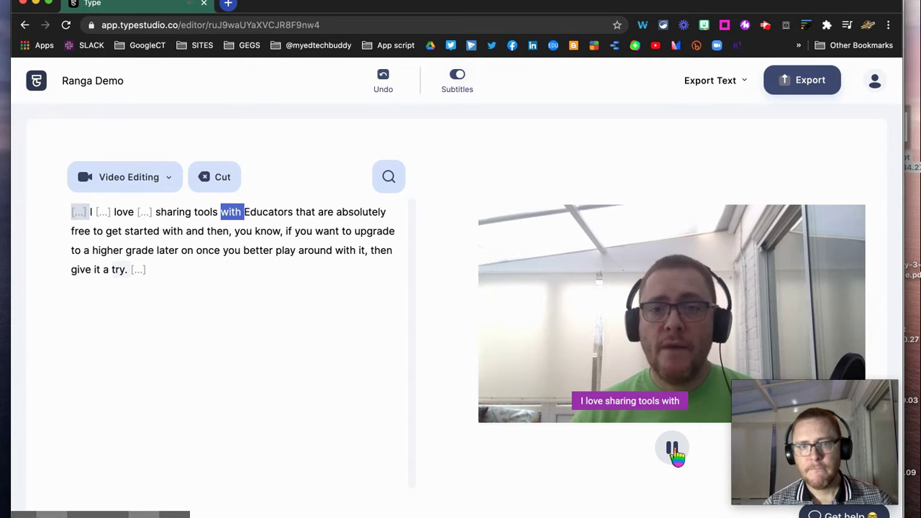
pyautogui.click(673, 449)
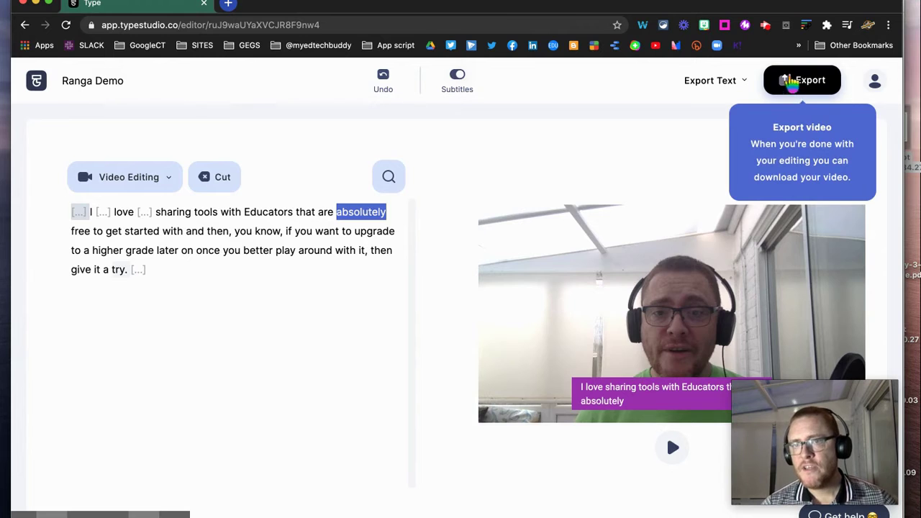
# Step: Export and render the edited video, then review its share link and transcript export options
pyautogui.click(790, 82)
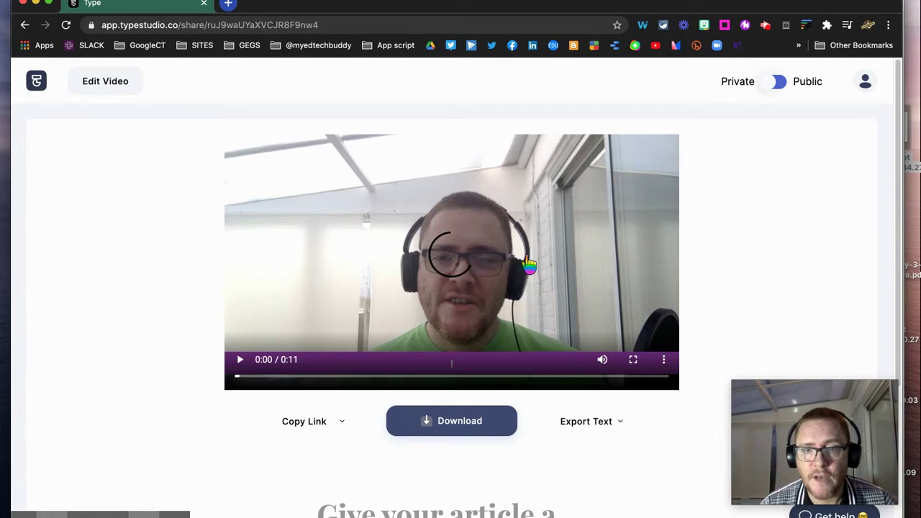
pyautogui.click(339, 430)
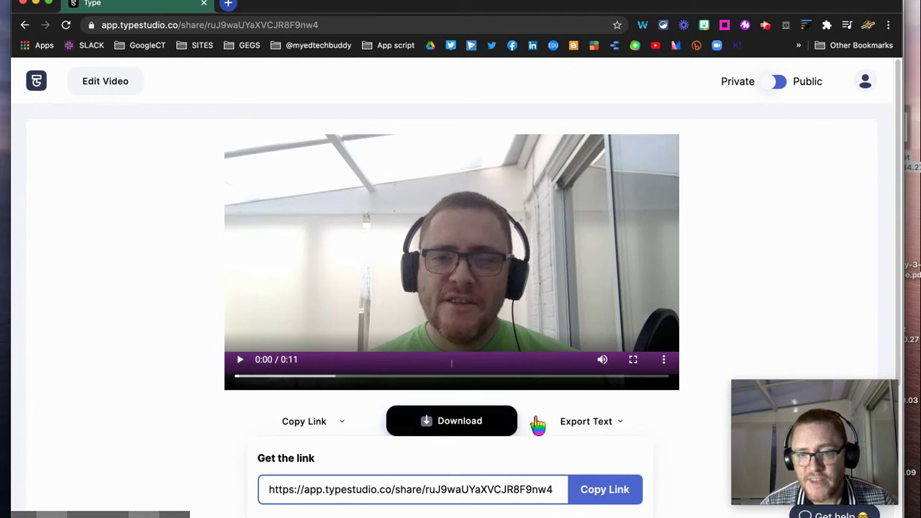
pyautogui.click(617, 423)
pyautogui.click(688, 407)
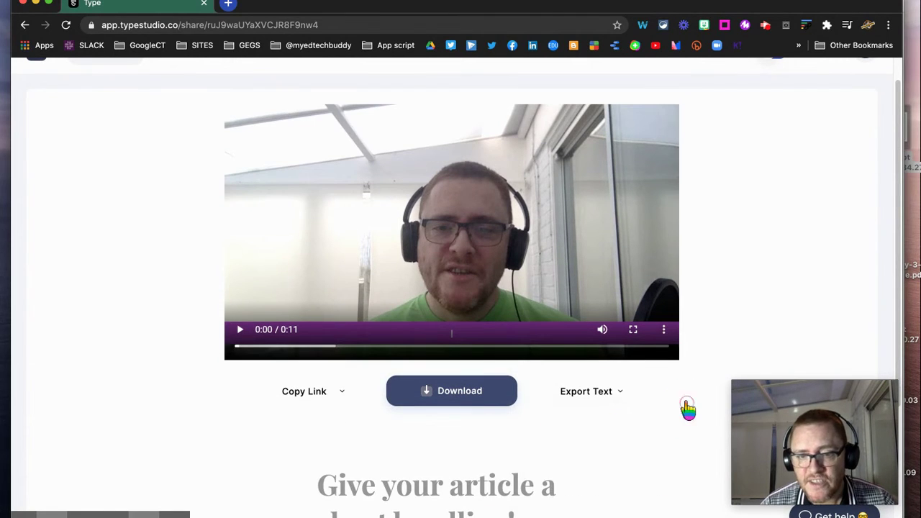
pyautogui.scroll(-3, 666, 425)
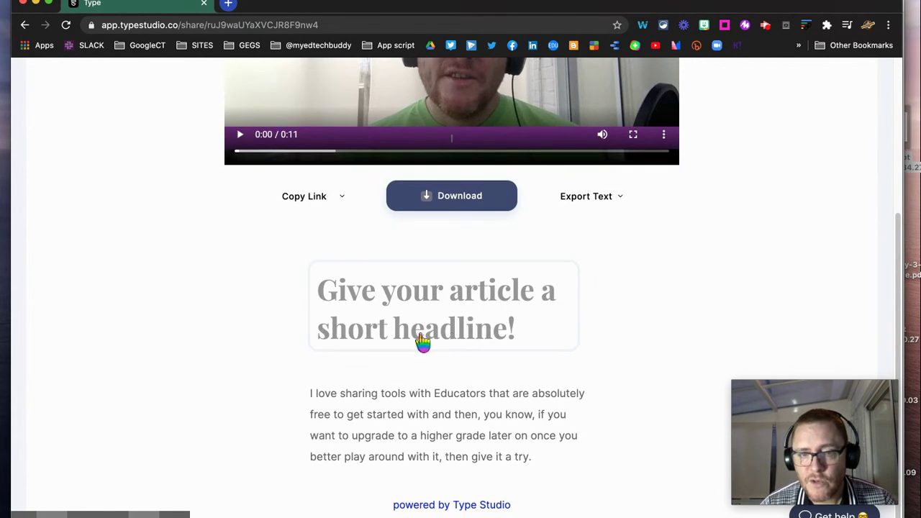
# Step: Title the share page's article 'Demo 2'
pyautogui.click(464, 326)
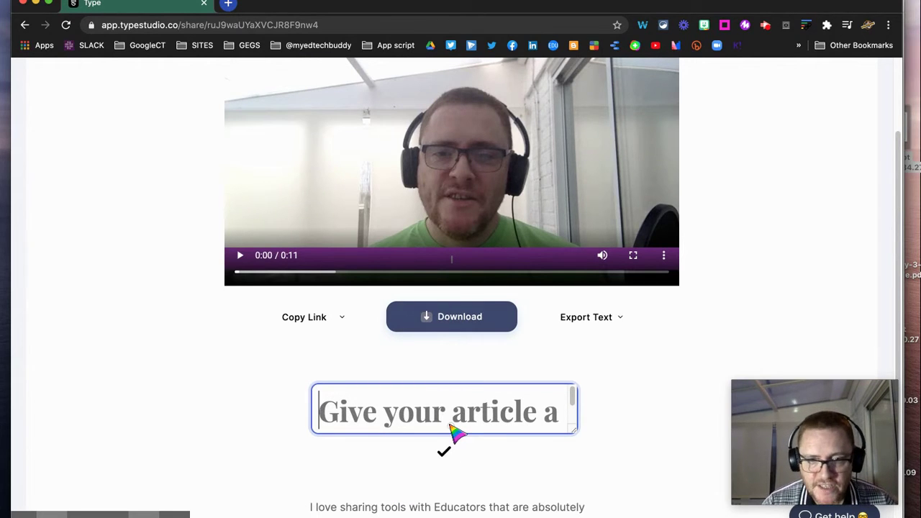
pyautogui.write('Demo 2')
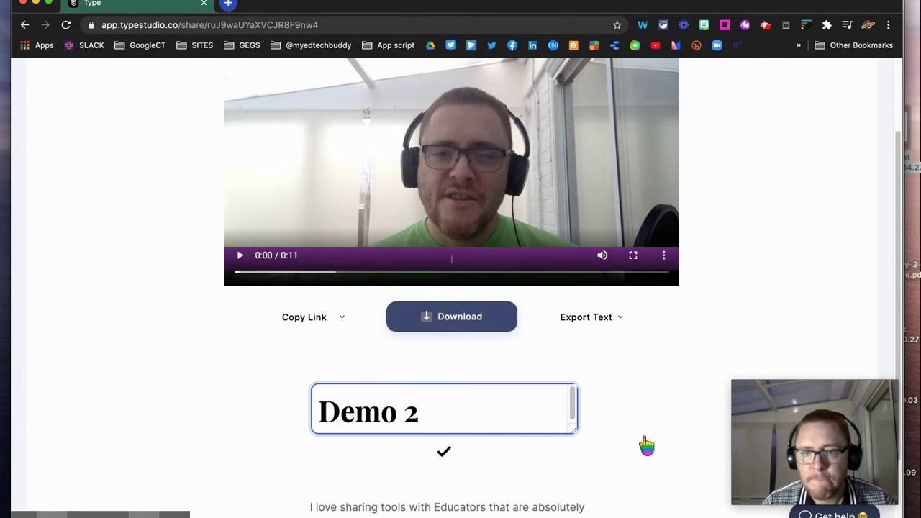
pyautogui.click(642, 426)
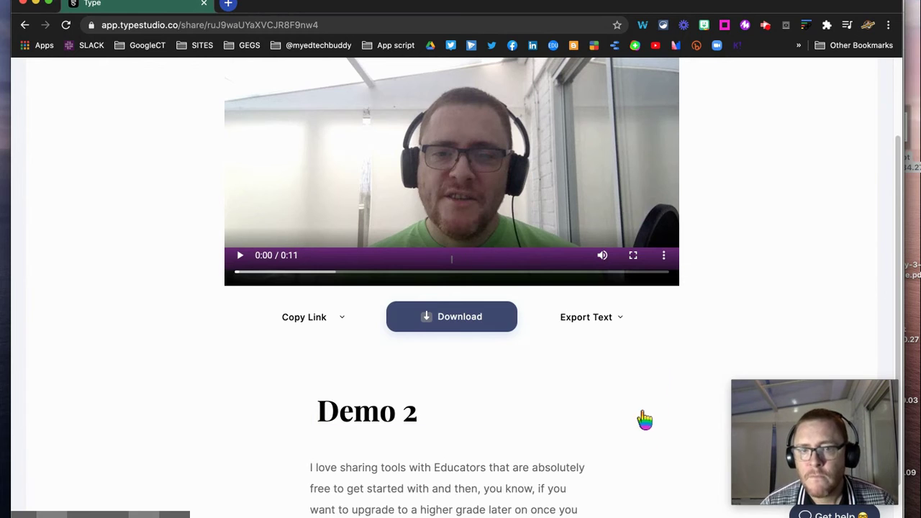
# Step: Set the share page's visibility to Public
pyautogui.scroll(3, 755, 163)
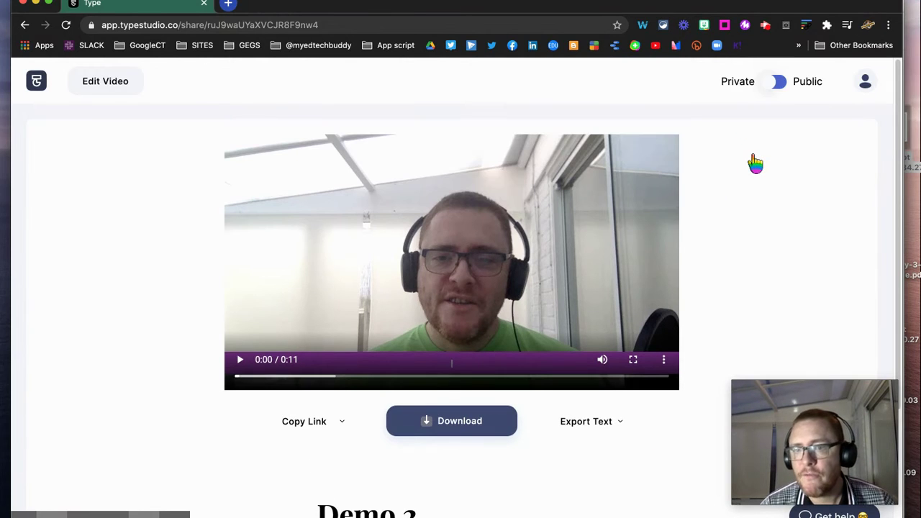
pyautogui.click(781, 84)
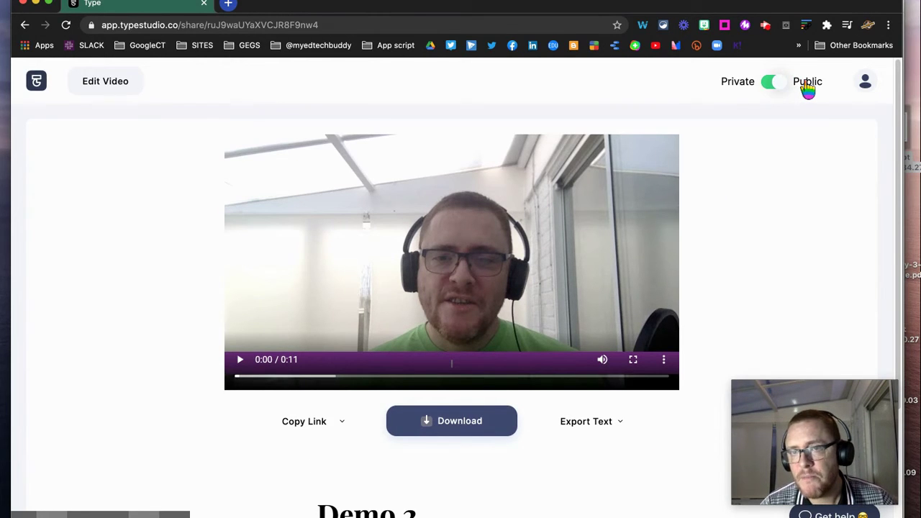
pyautogui.click(769, 83)
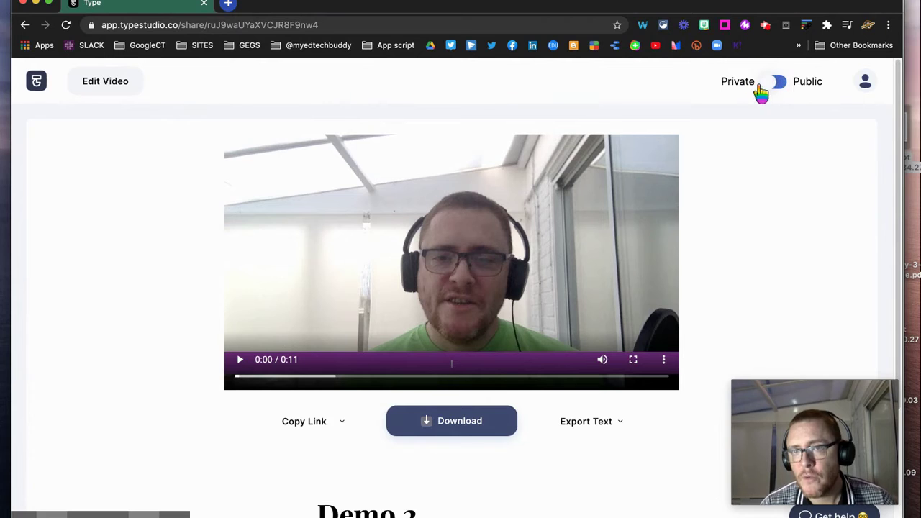
pyautogui.click(781, 84)
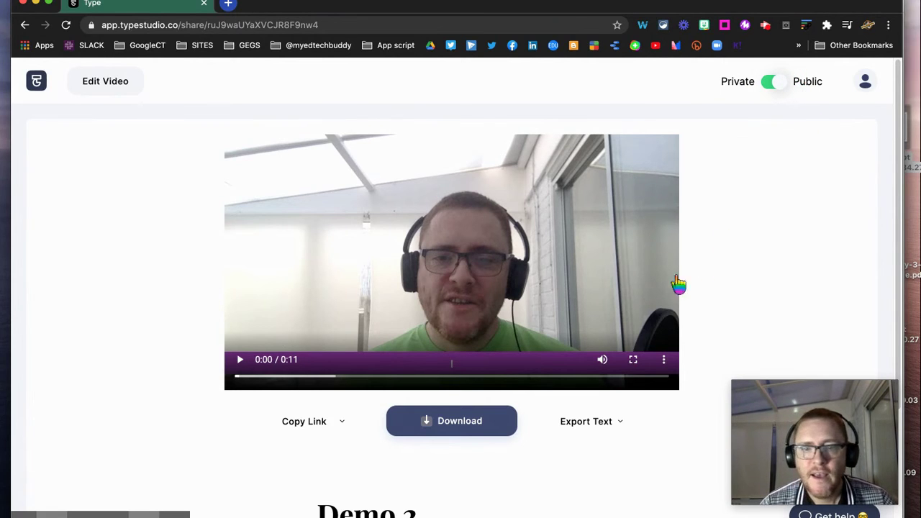
# Step: Download the edited video and copy its public share link with Copy Link
pyautogui.scroll(-1, 543, 413)
pyautogui.click(437, 402)
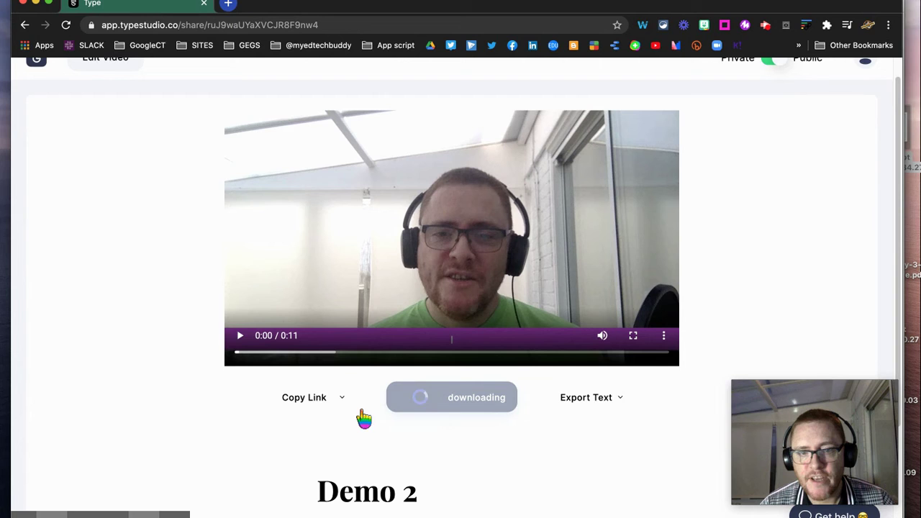
pyautogui.click(336, 405)
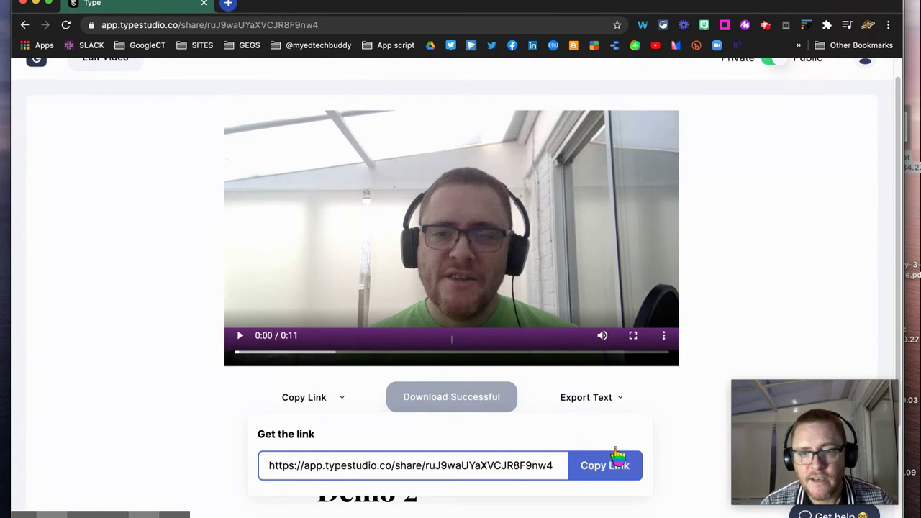
pyautogui.click(605, 469)
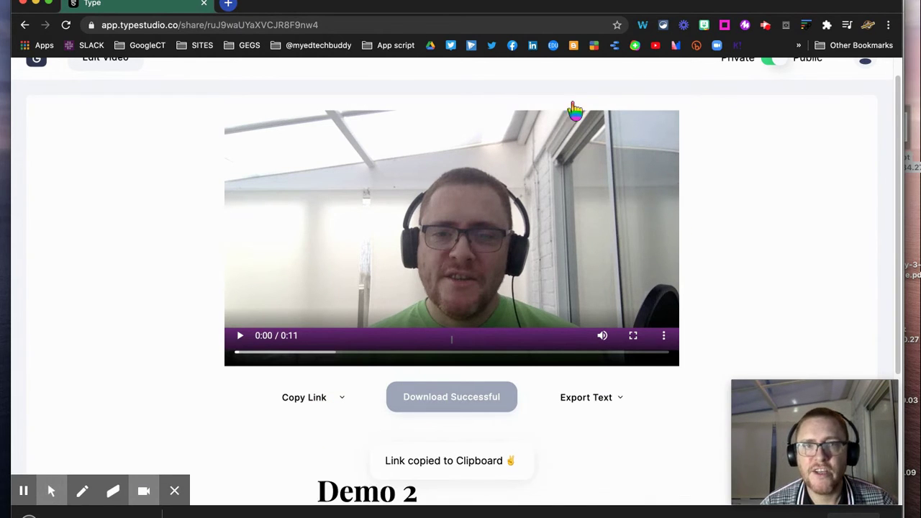
pyautogui.click(890, 25)
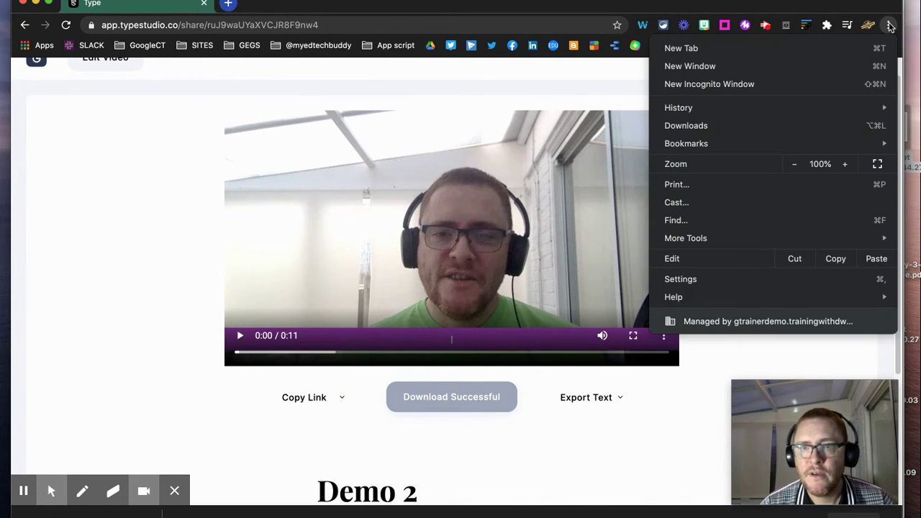
pyautogui.click(227, 6)
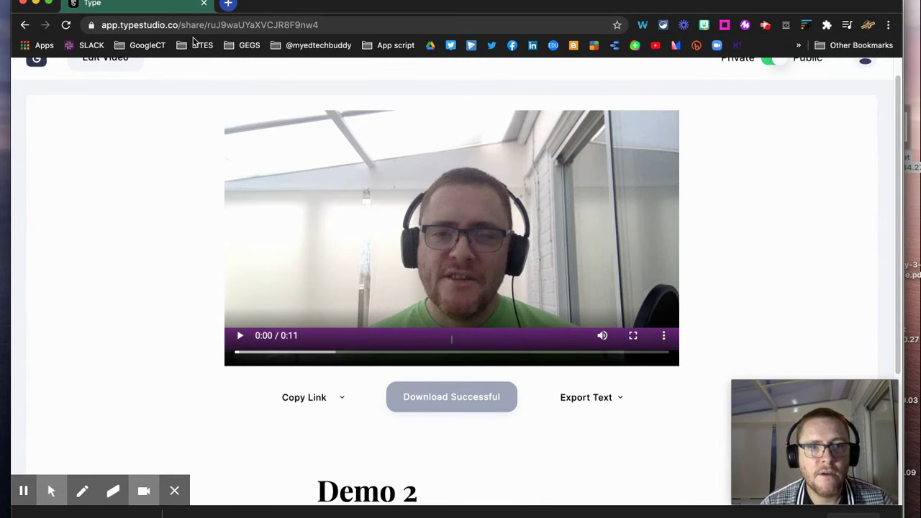
# Step: Load the pasted share link in a new browser tab to view the Demo 2 page
pyautogui.click(228, 5)
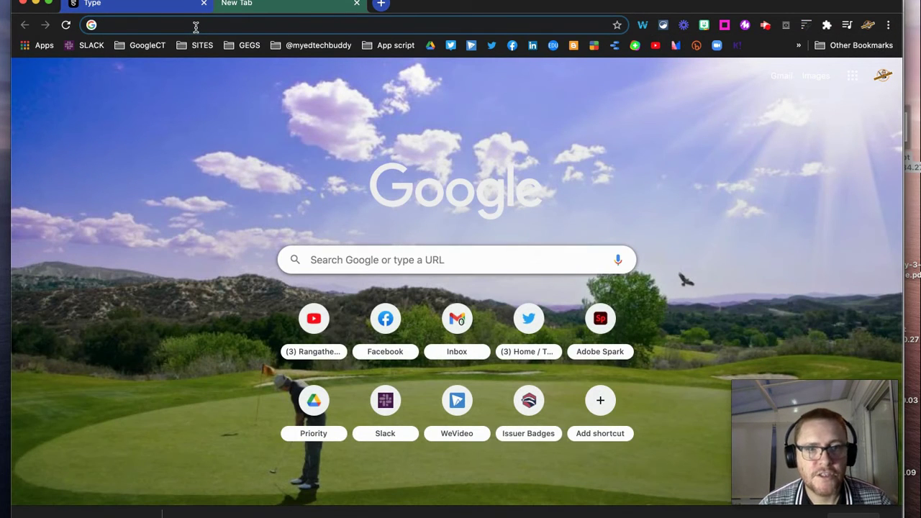
pyautogui.press('super+v')
pyautogui.press('Return')
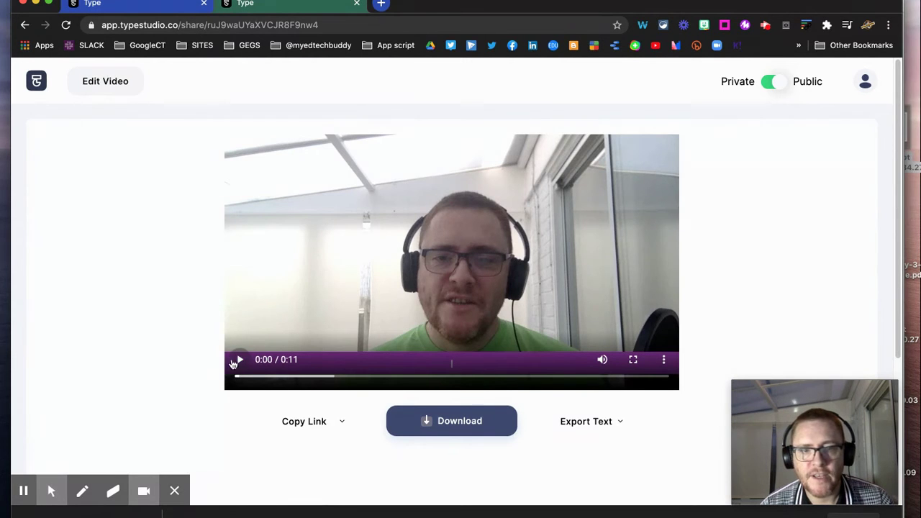
pyautogui.click(664, 359)
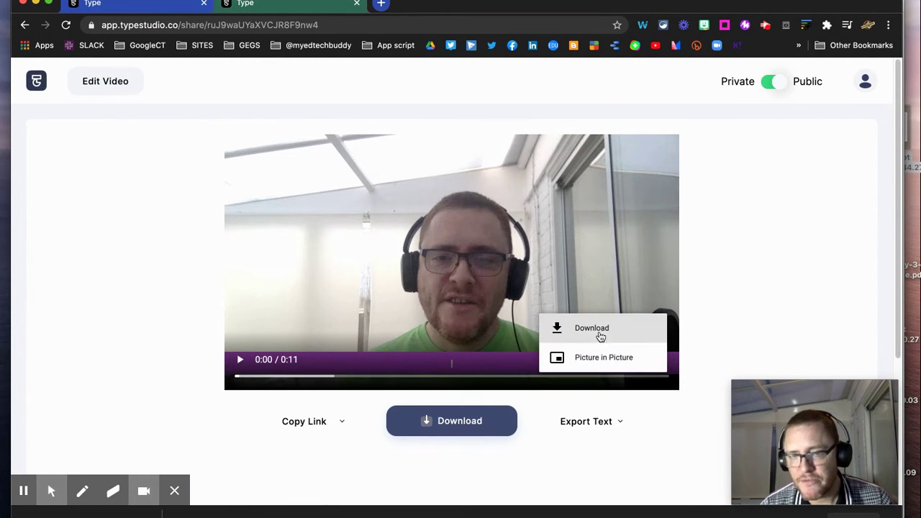
pyautogui.click(733, 325)
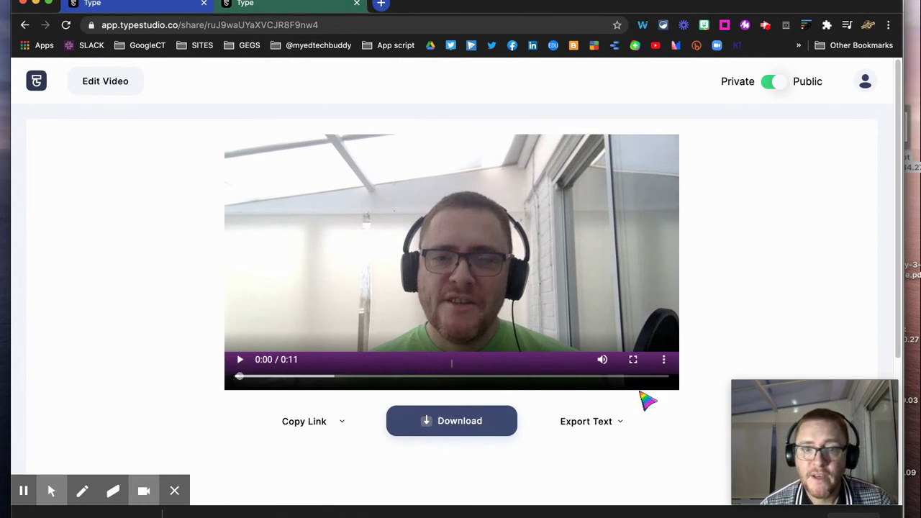